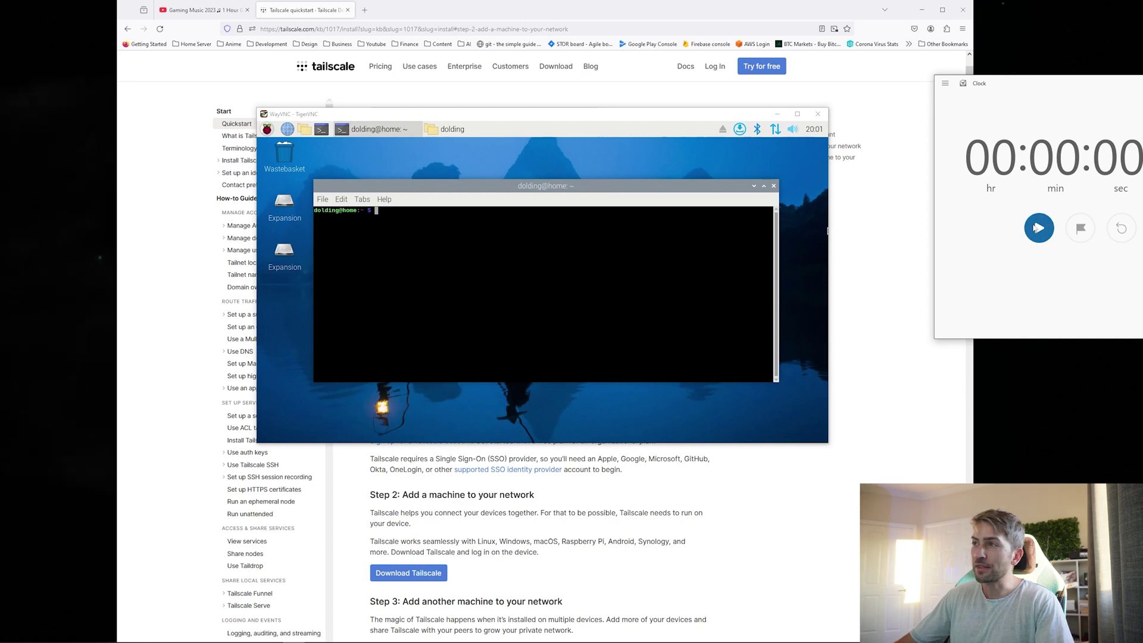
pyautogui.click(1036, 227)
pyautogui.click(770, 522)
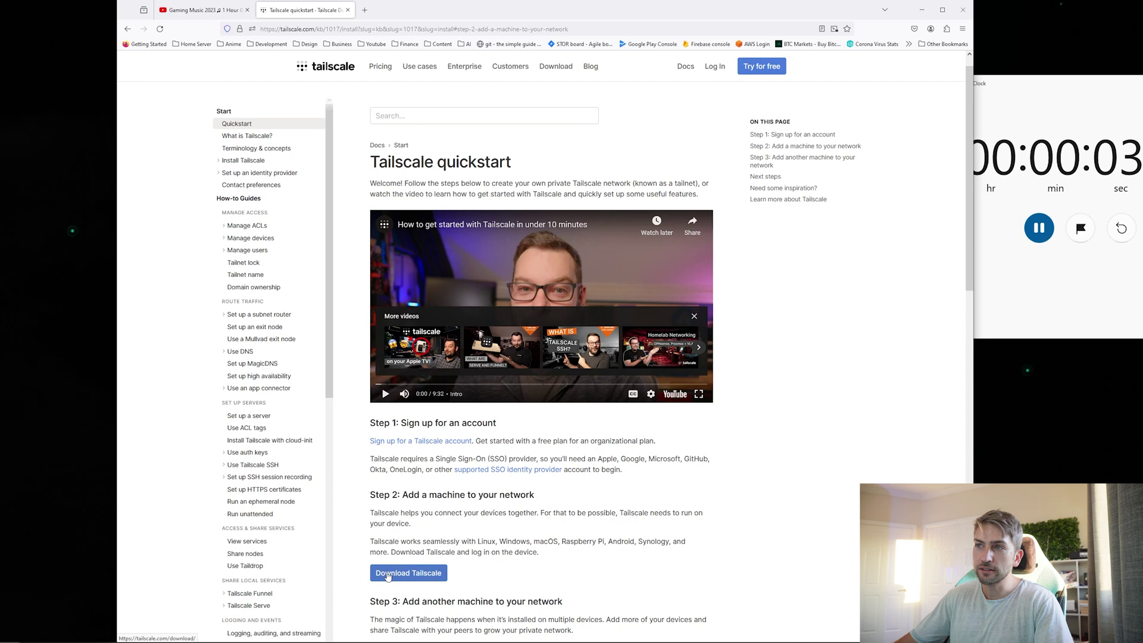
pyautogui.click(388, 575)
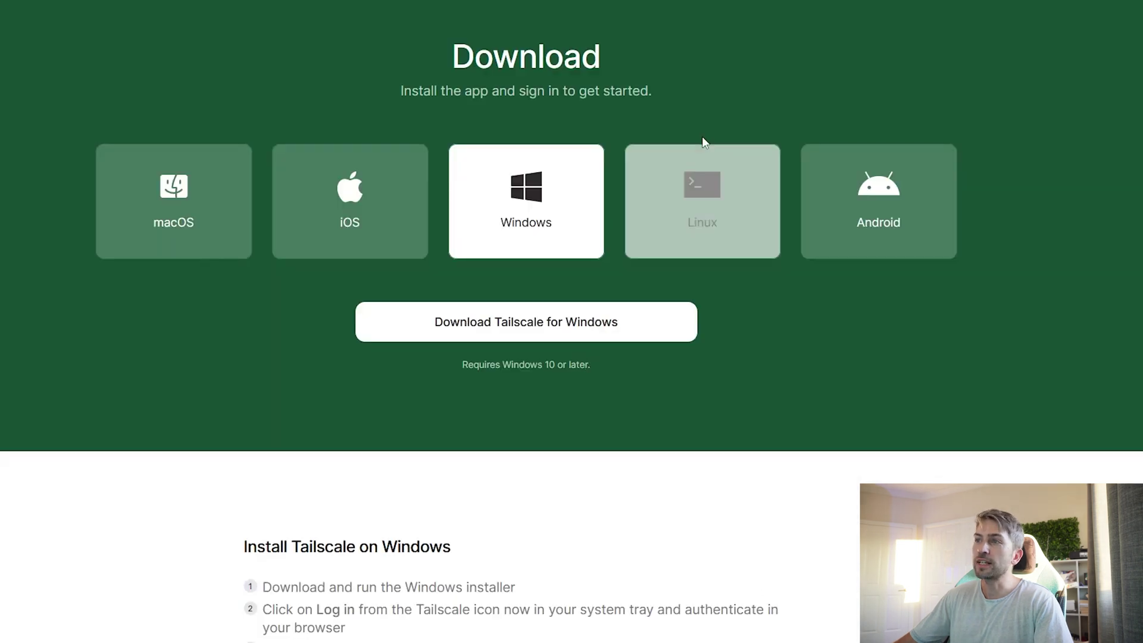
pyautogui.click(709, 200)
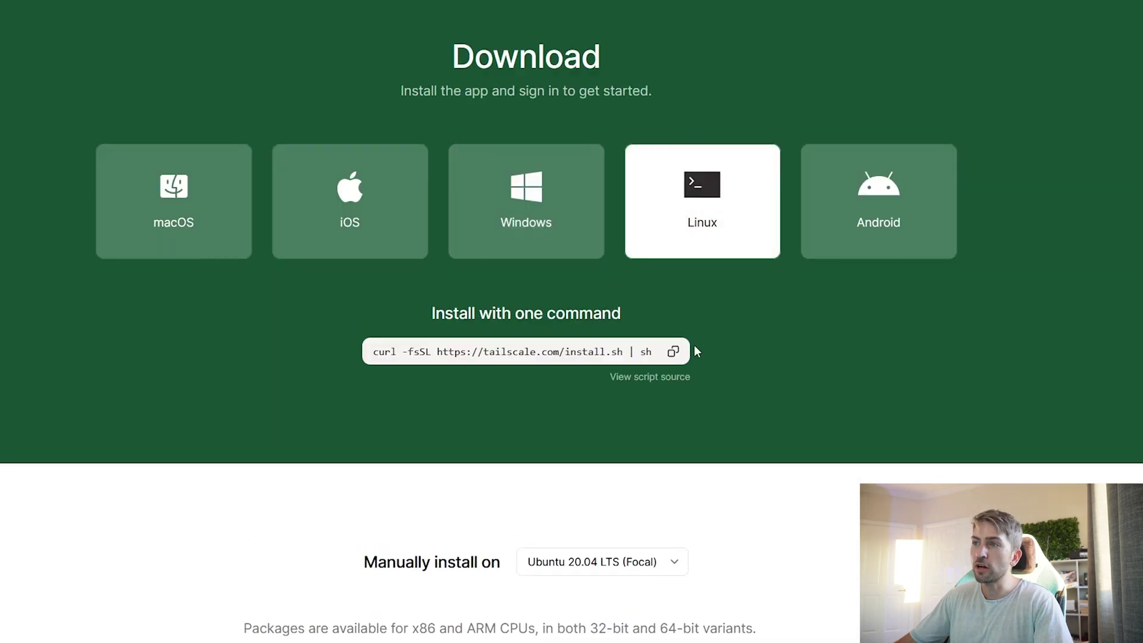
# Paste the curl install command into the Pi's LXTerminal and run it
pyautogui.hotkey('alt', 'Tab')
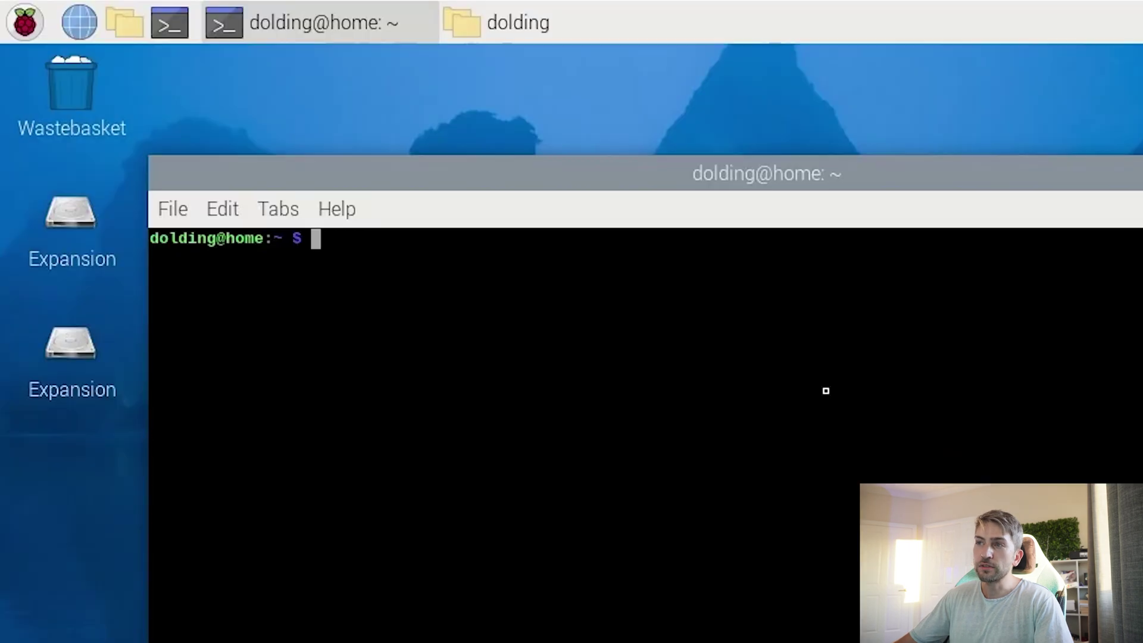
pyautogui.rightClick(338, 242)
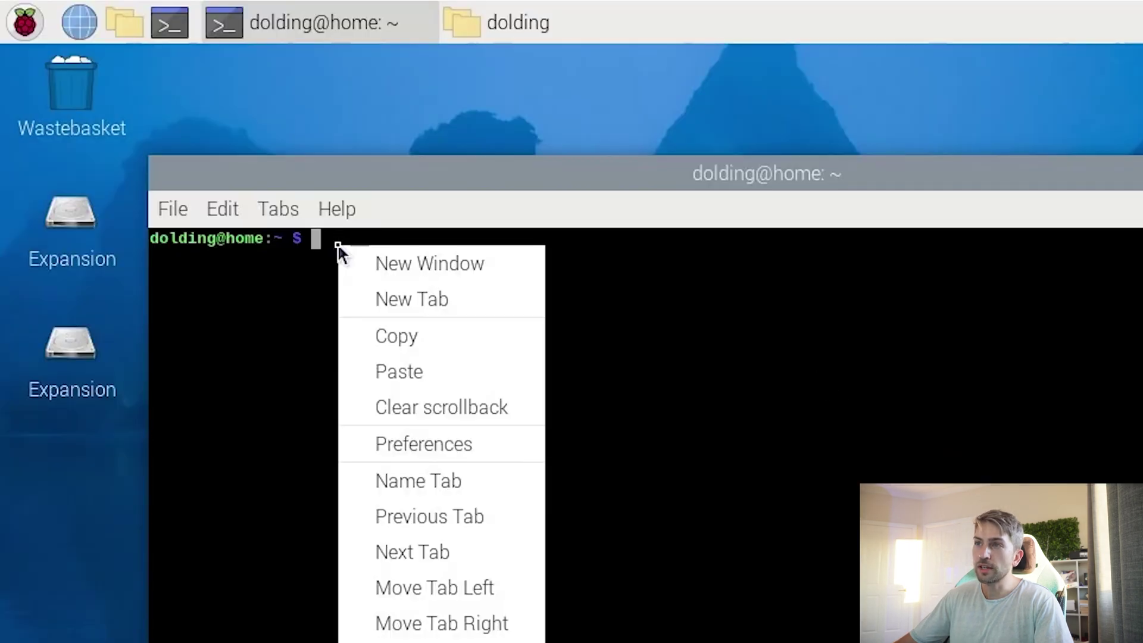
pyautogui.click(418, 374)
pyautogui.press('Return')
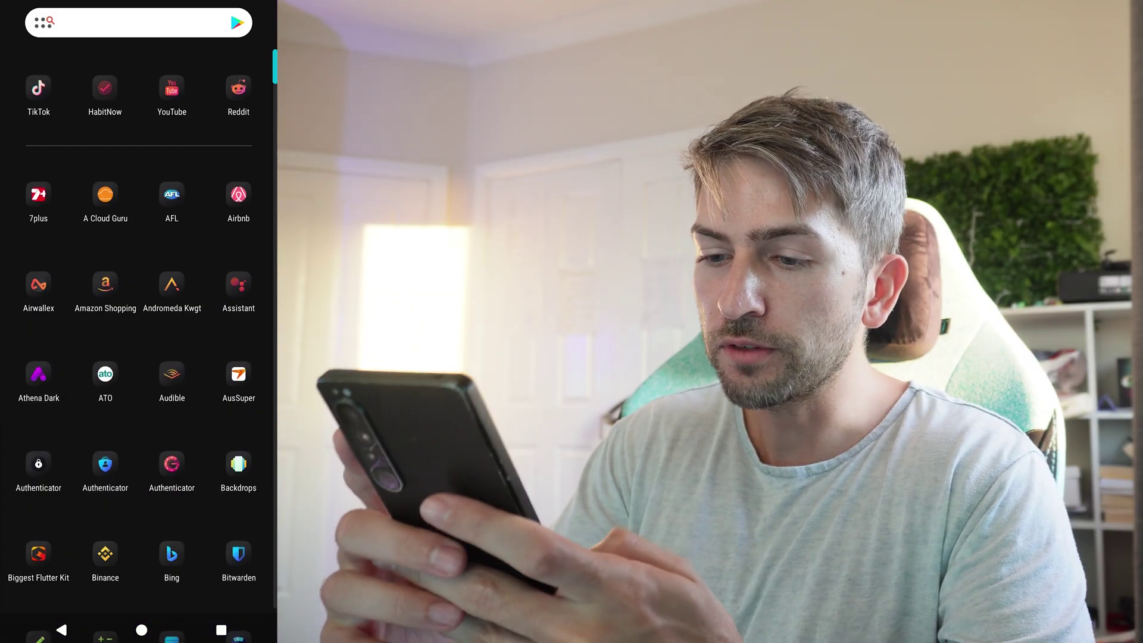
# Find Tailscale in the Play Store with the search 'tailsca' and install it on the phone
pyautogui.write('play')
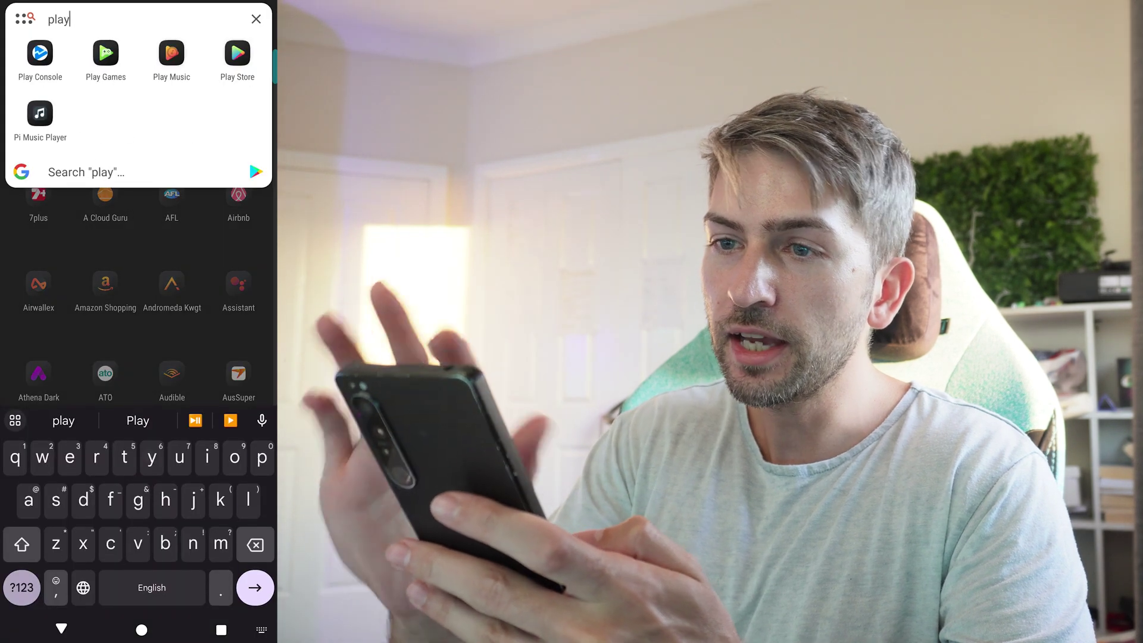
pyautogui.click(235, 52)
pyautogui.click(107, 33)
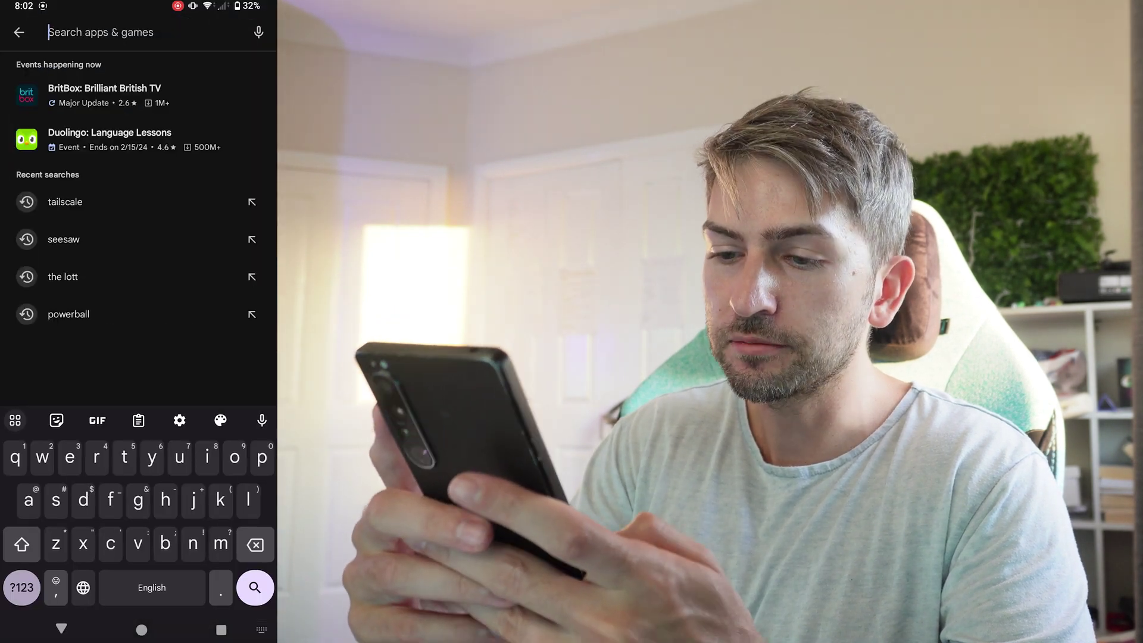
pyautogui.write('tailscal')
pyautogui.click(65, 69)
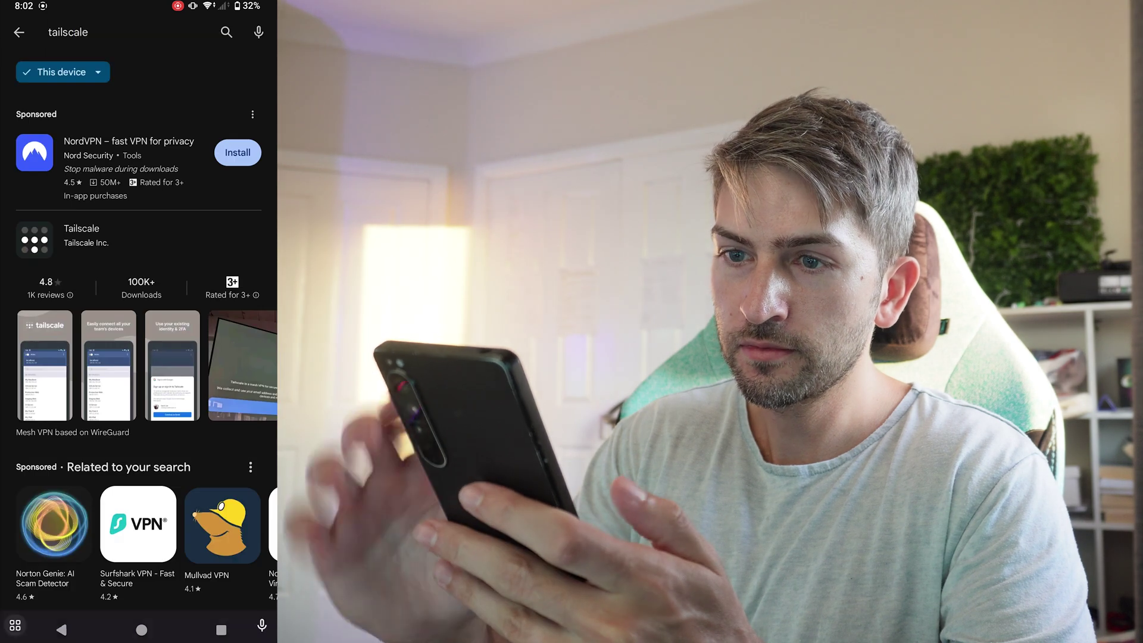
pyautogui.click(217, 241)
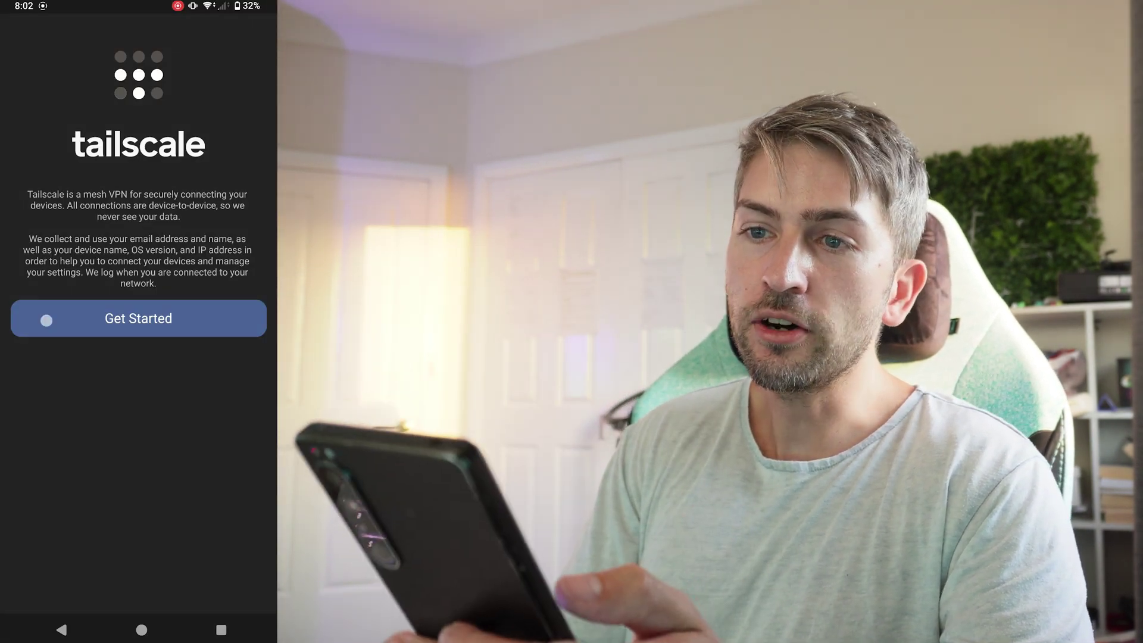
# Sign the phone's Tailscale app in with Google and accept the VPN connection request
pyautogui.click(46, 320)
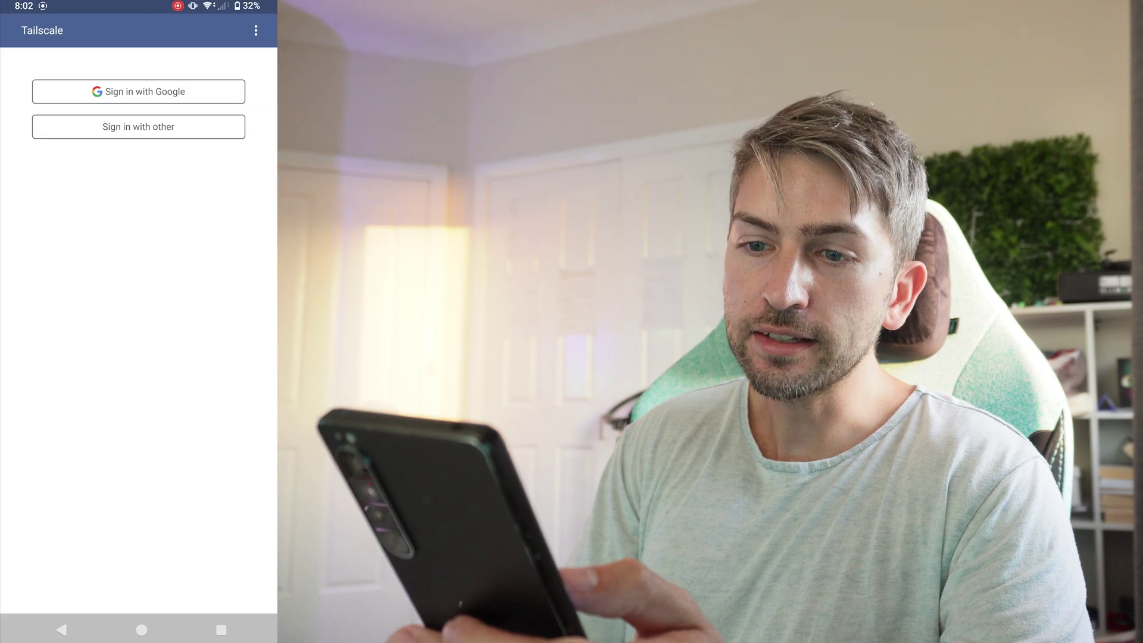
pyautogui.click(192, 88)
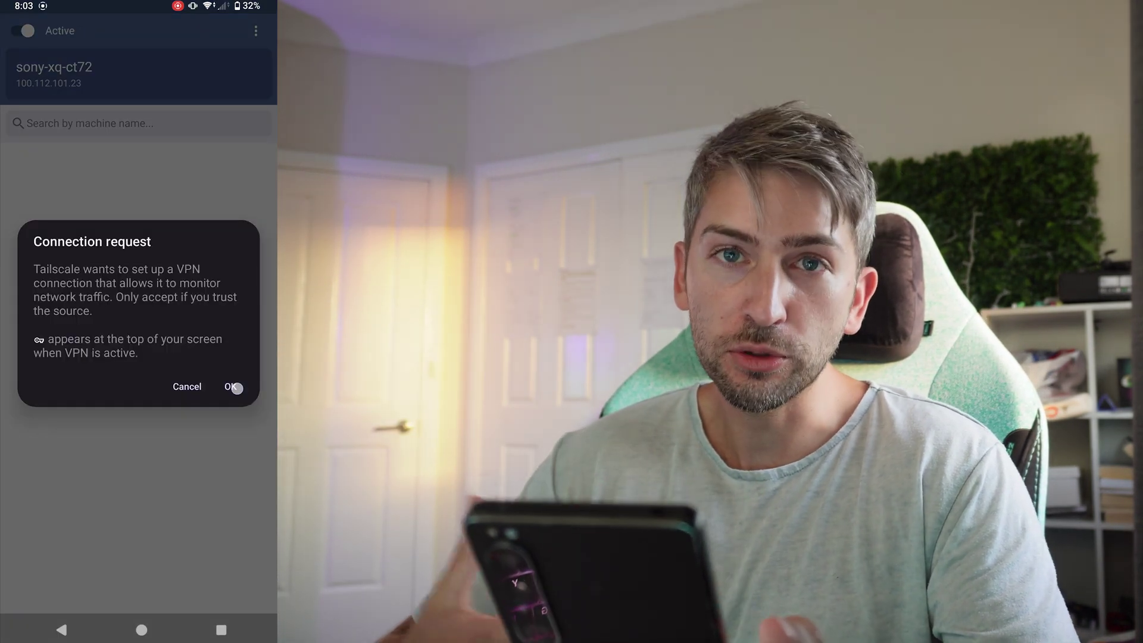
pyautogui.click(235, 388)
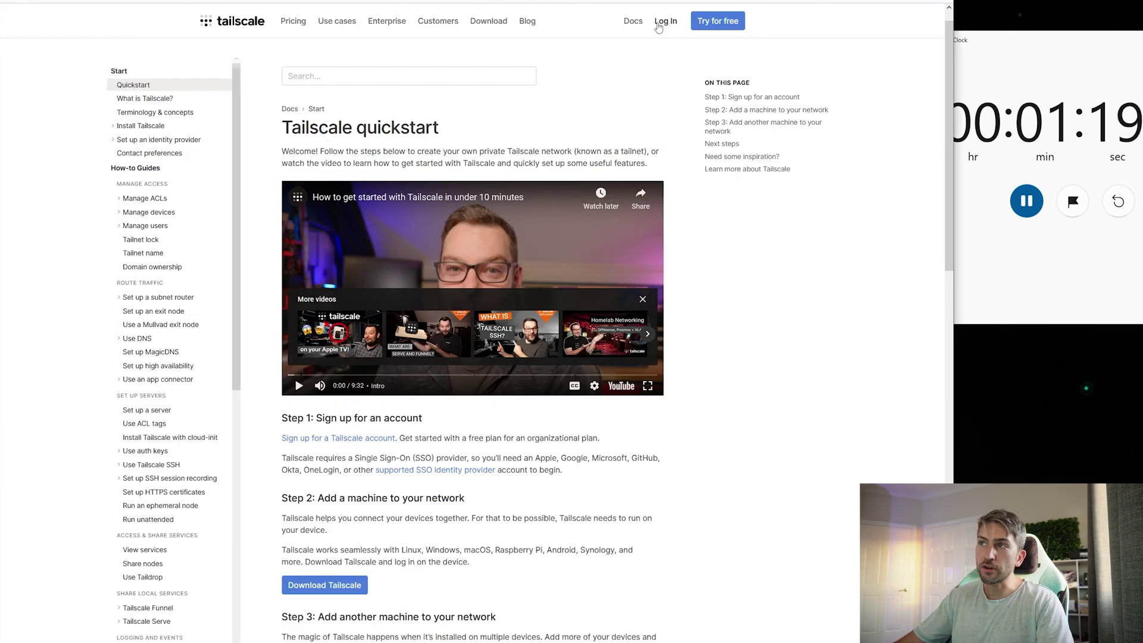
# Go to the Tailscale login page and start signing in with Google
pyautogui.hotkey('ctrl', 'Tab')
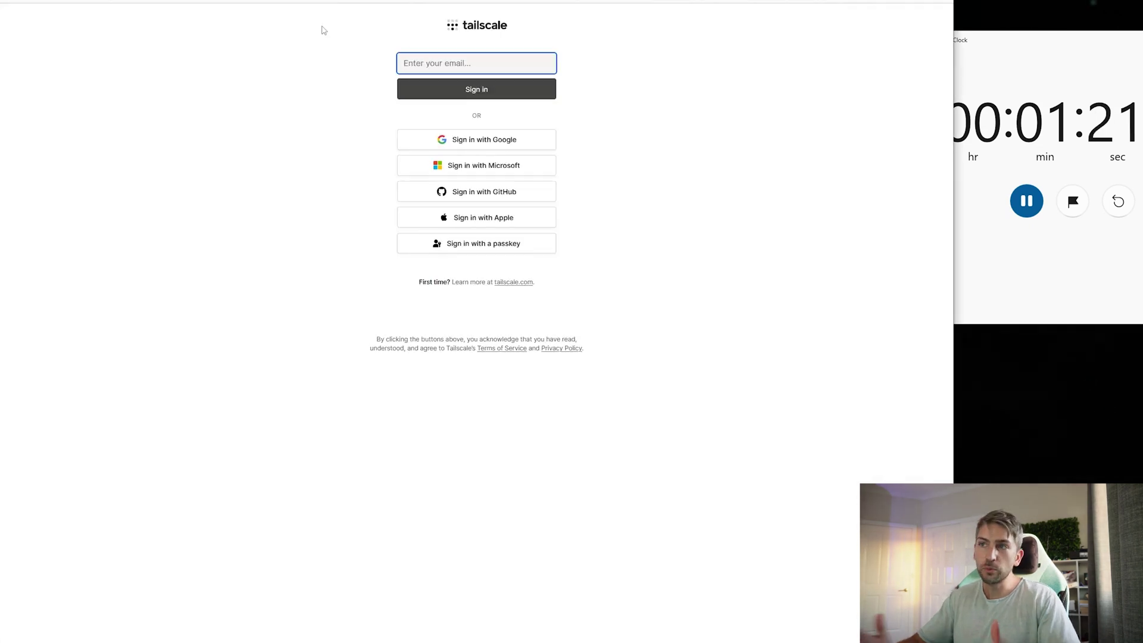
pyautogui.click(493, 145)
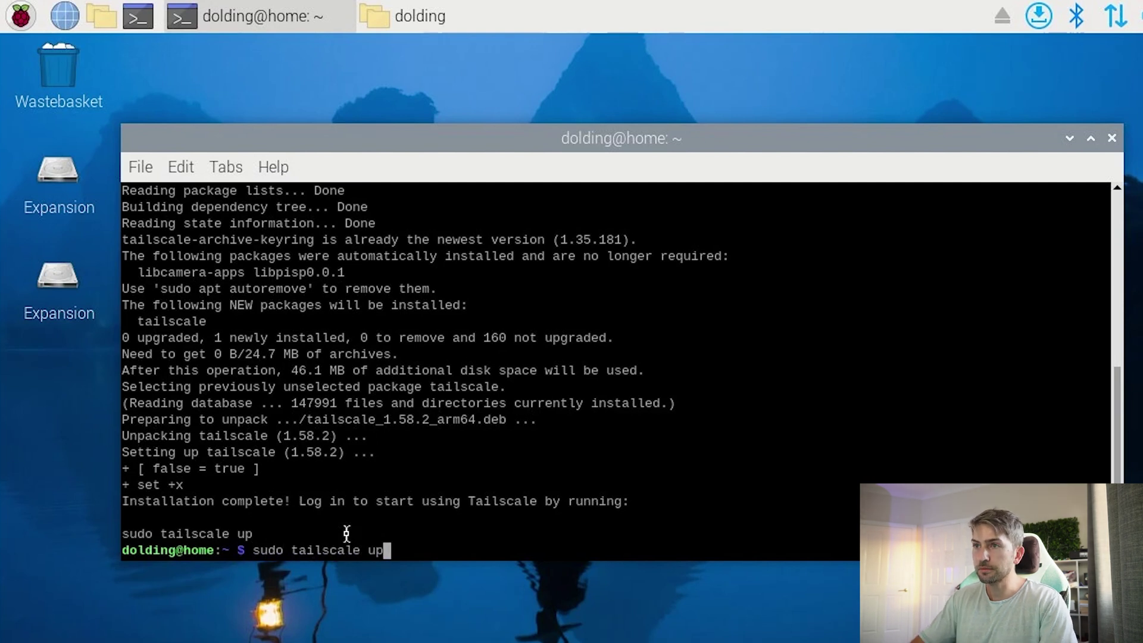
# Run sudo tailscale up on the Pi and copy the authentication URL it prints
pyautogui.press('Return')
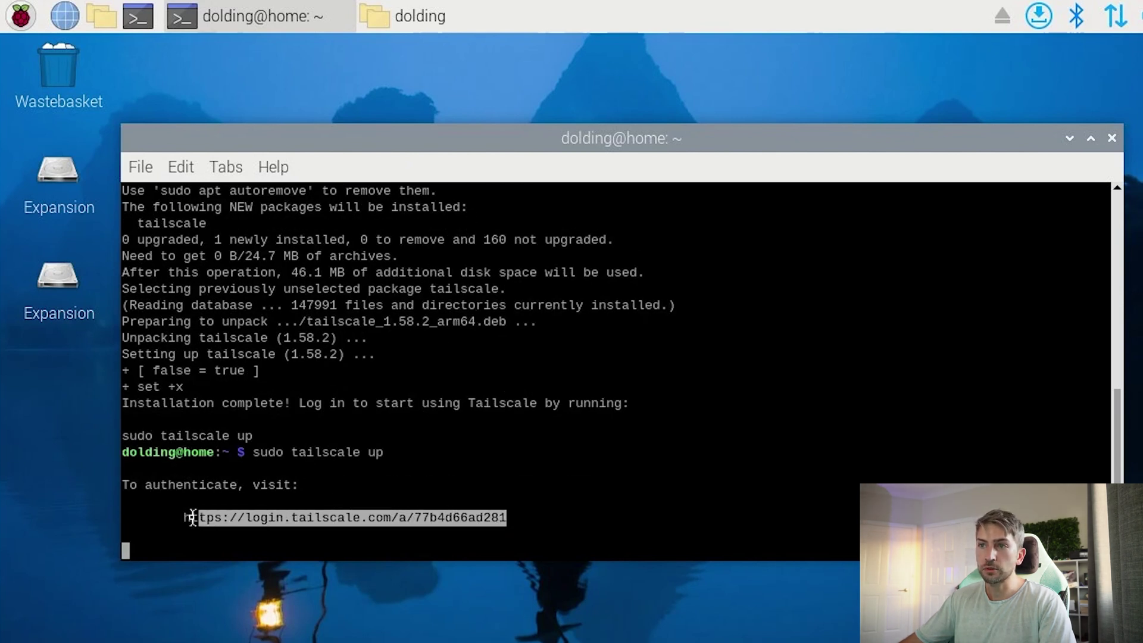
pyautogui.rightClick(267, 518)
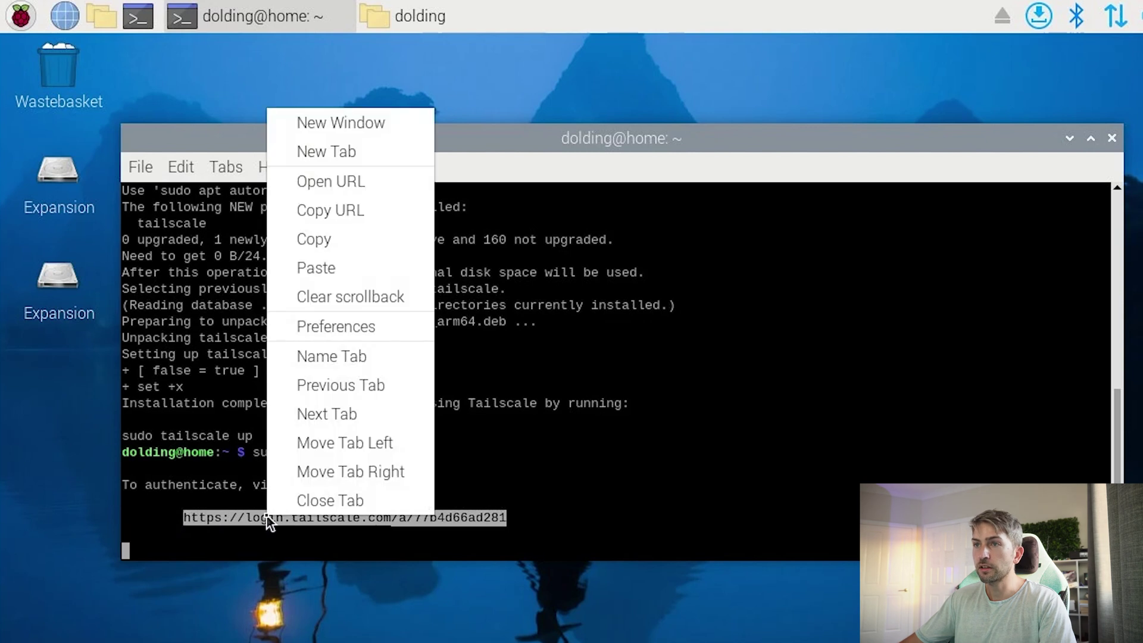
pyautogui.click(359, 223)
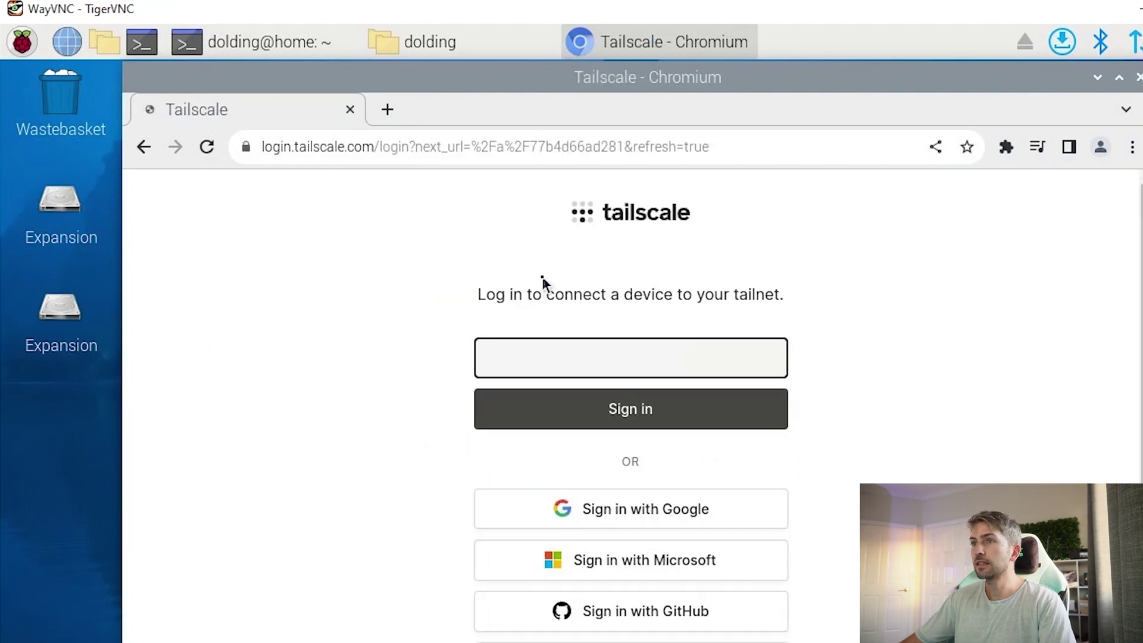
# Sign in with the Google account and connect the Pi device 'home' to the tailnet
pyautogui.click(648, 515)
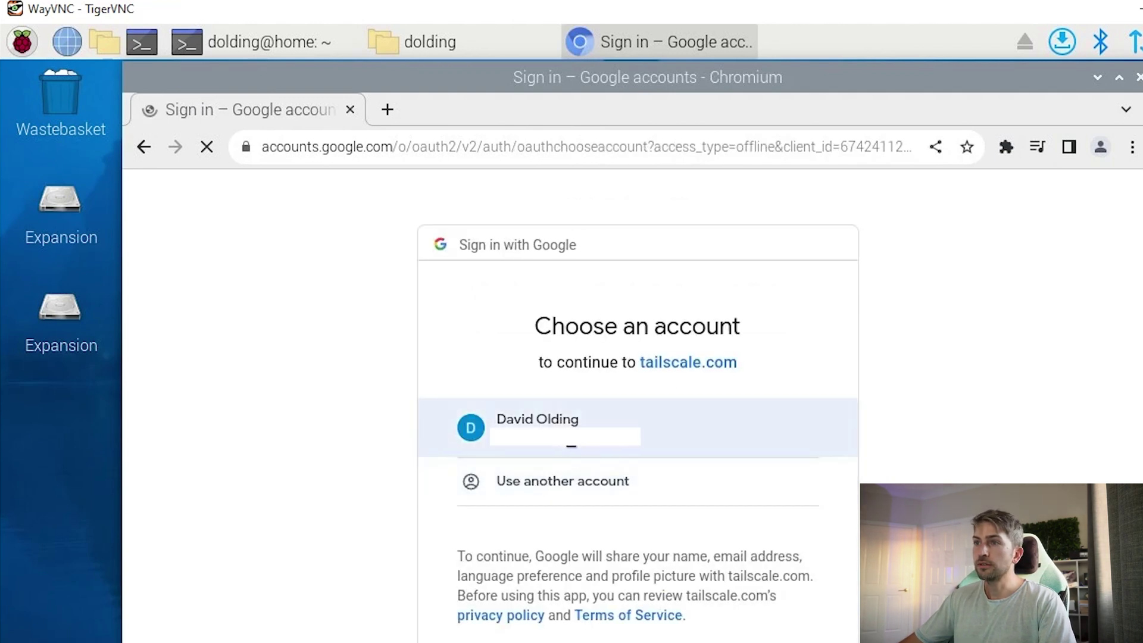
pyautogui.click(781, 411)
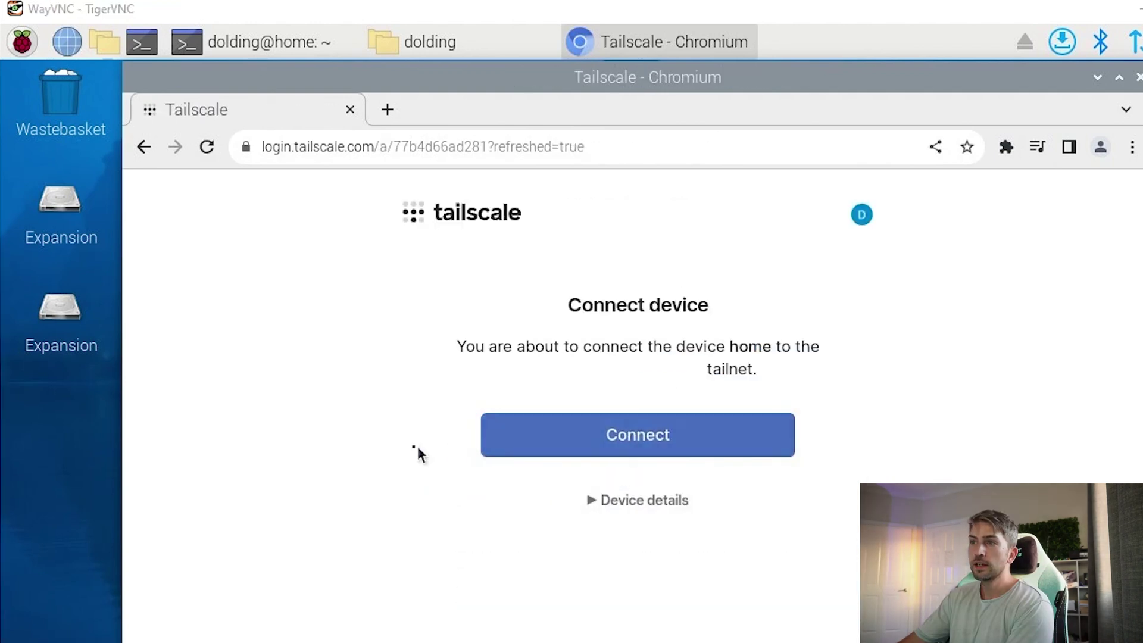
pyautogui.click(636, 448)
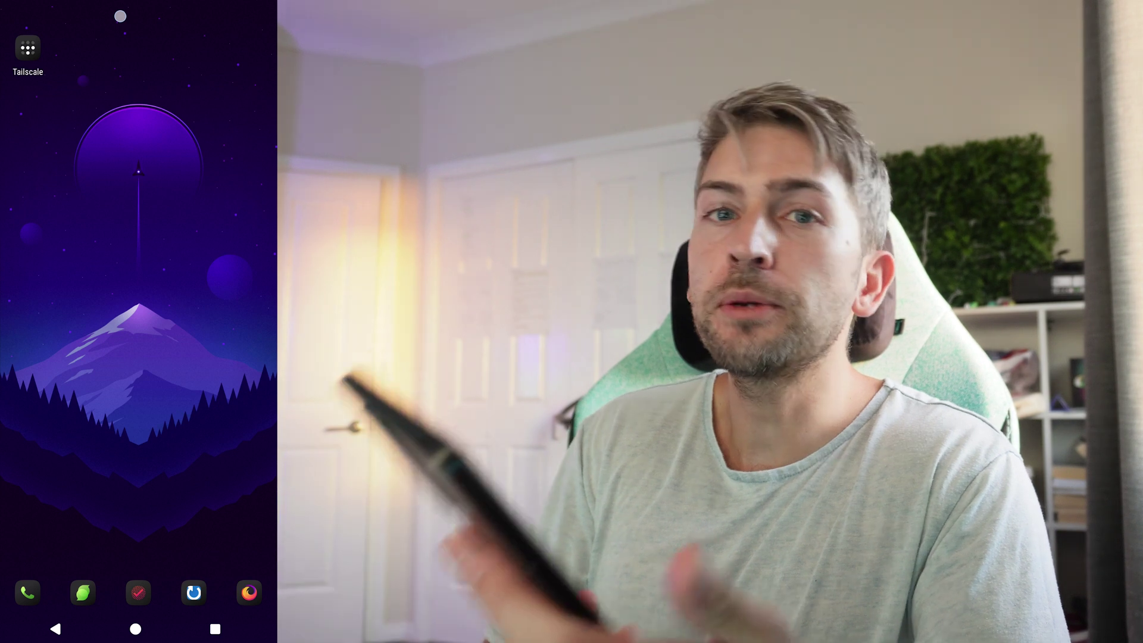
# Turn off the phone's Wi-Fi from Quick Settings so it runs on 4G+ mobile data
pyautogui.moveTo(137, 6); pyautogui.dragTo(137, 417)
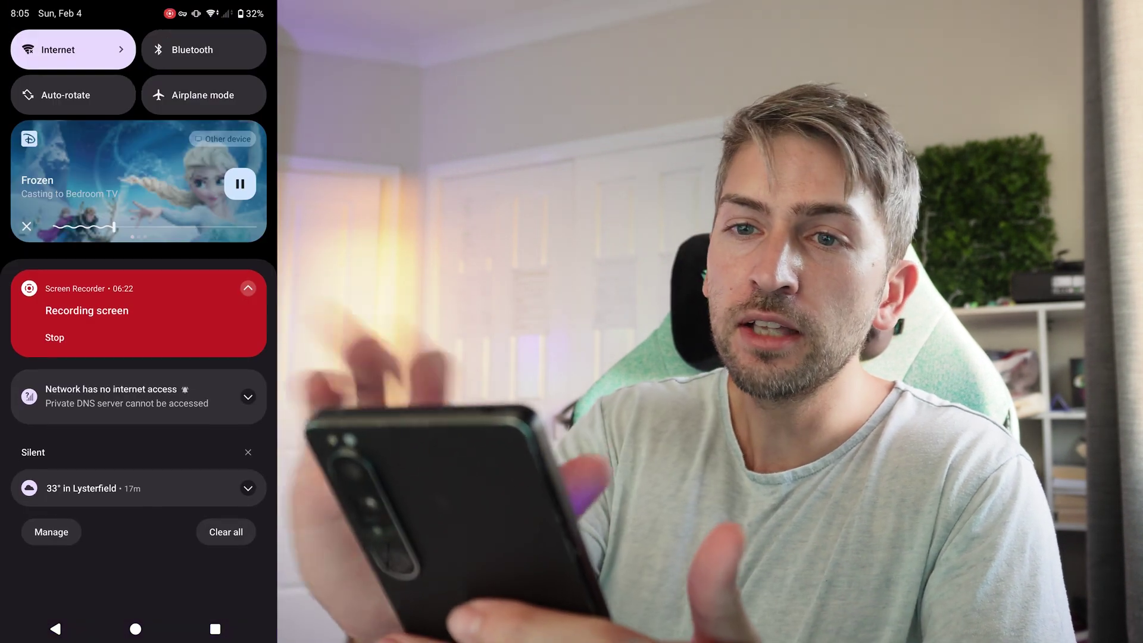
pyautogui.click(62, 48)
pyautogui.click(224, 256)
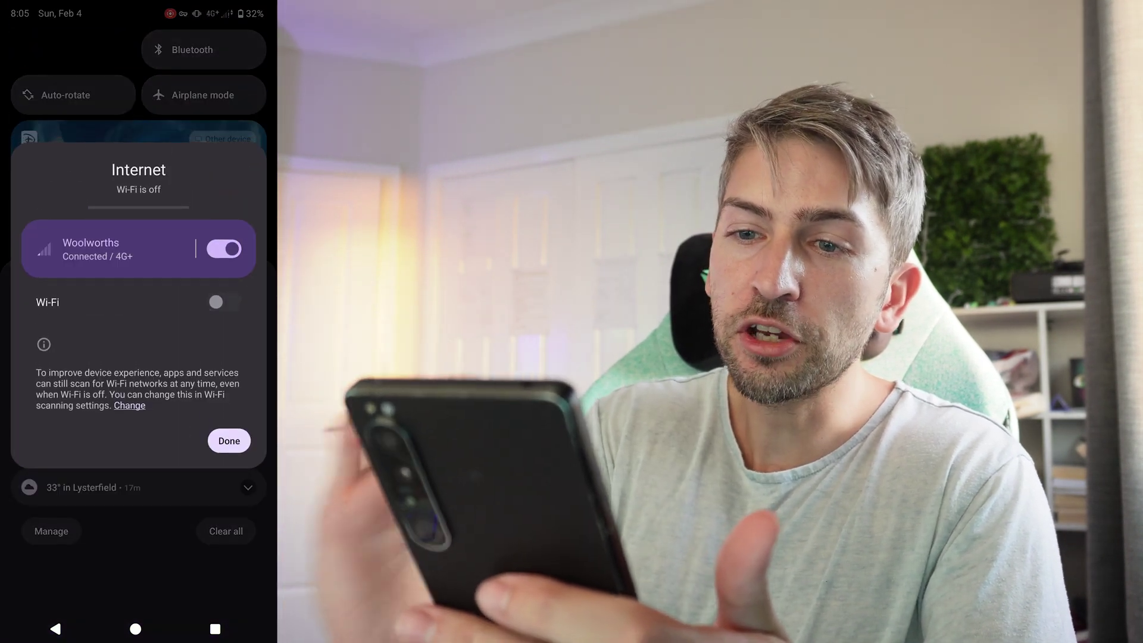
pyautogui.click(228, 441)
pyautogui.moveTo(137, 595); pyautogui.dragTo(137, 119)
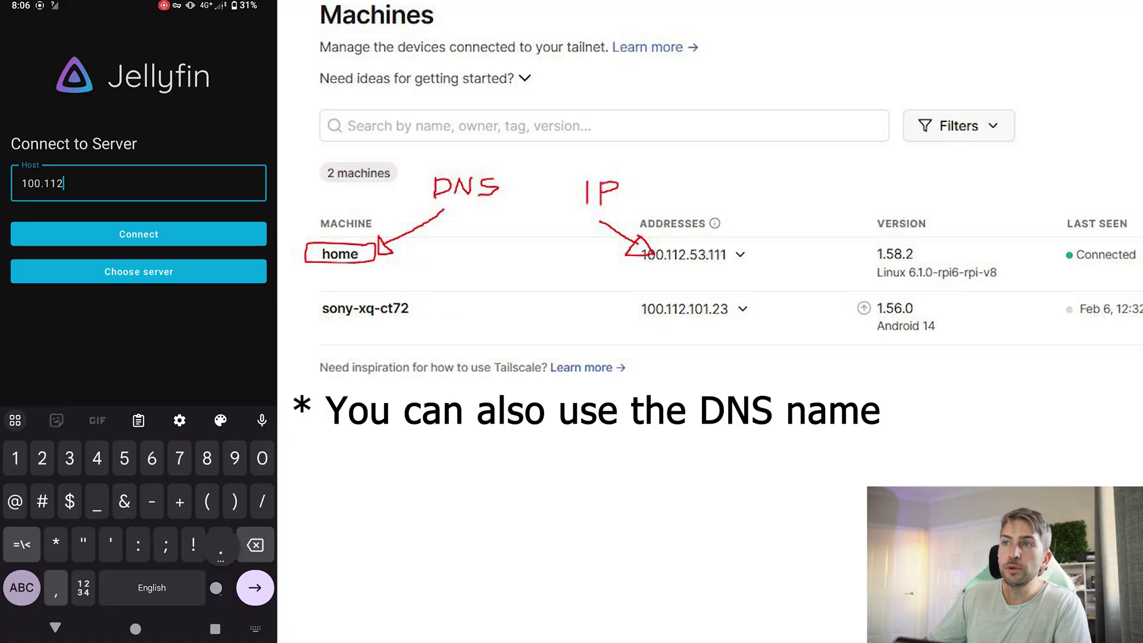
# Complete the Jellyfin host address as 100.112.53.111 and connect to it
pyautogui.write('.')
pyautogui.write('5')
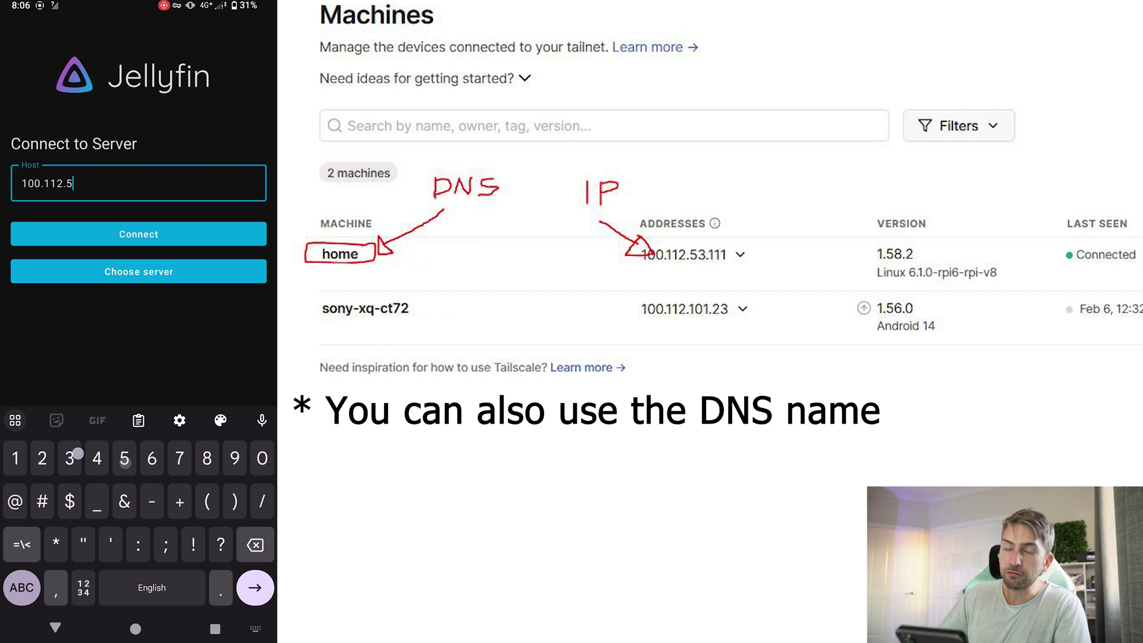
pyautogui.write('3.111')
pyautogui.press('Return')
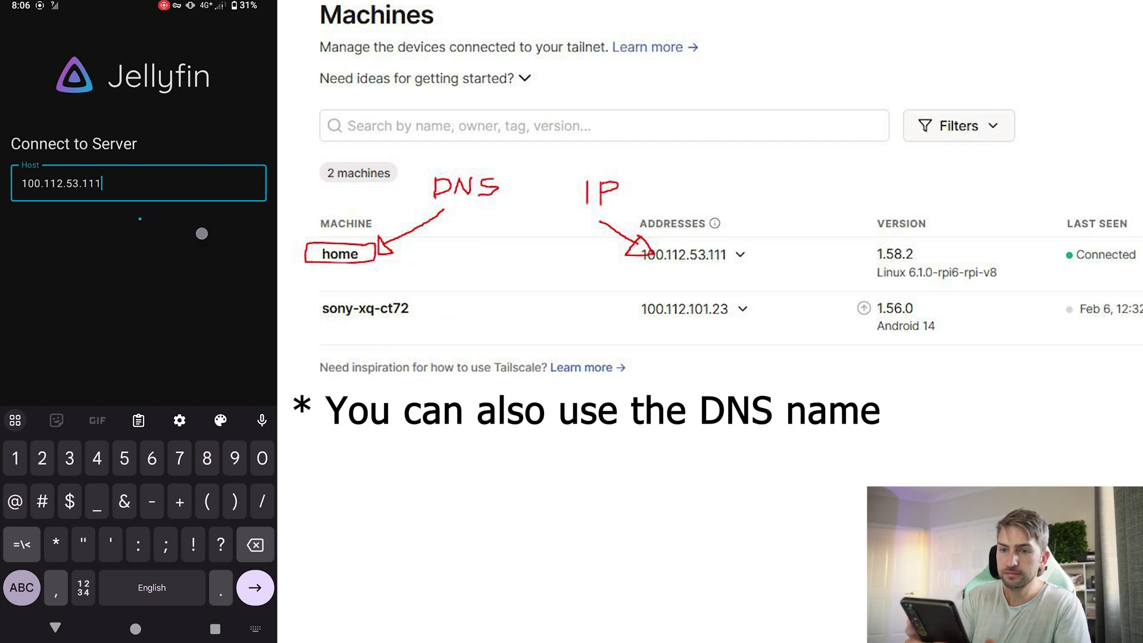